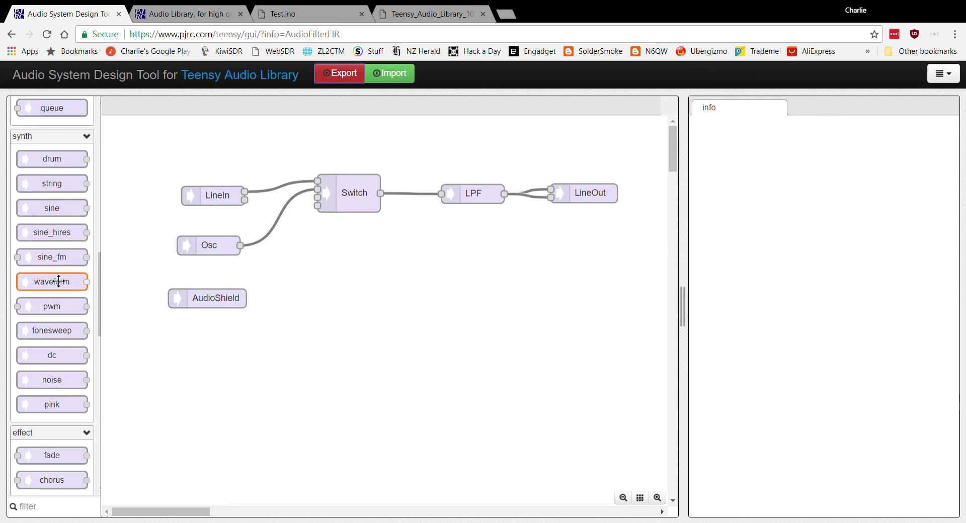
- Scroll the node palette up to the inputs and show the i2s audio input's help popup
{"action": "scroll", "coordinate": [59, 282], "scroll_direction": "up", "scroll_amount": 15}
{"action": "scroll", "coordinate": [67, 261], "scroll_direction": "up", "scroll_amount": 3}
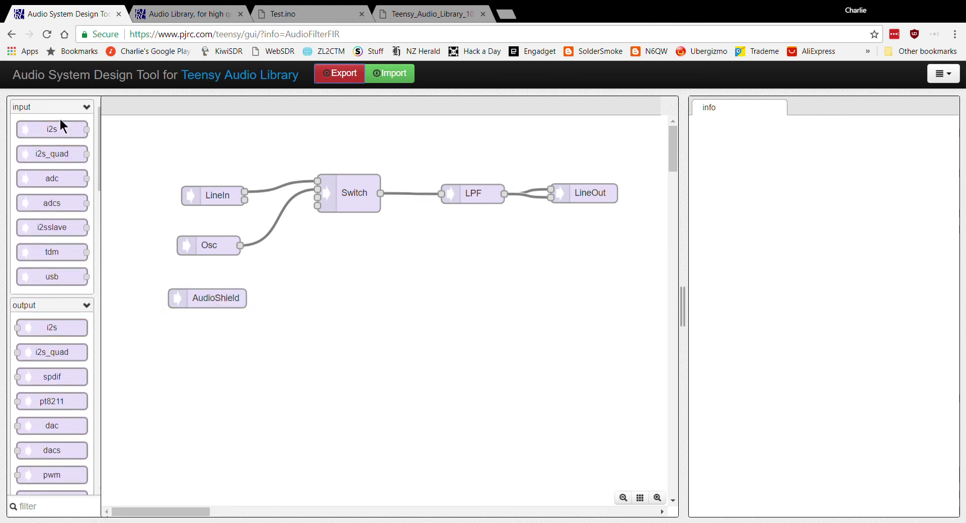
{"action": "mouse_move", "coordinate": [79, 131]}
{"action": "left_click_drag", "start_coordinate": [74, 138], "coordinate": [226, 152]}
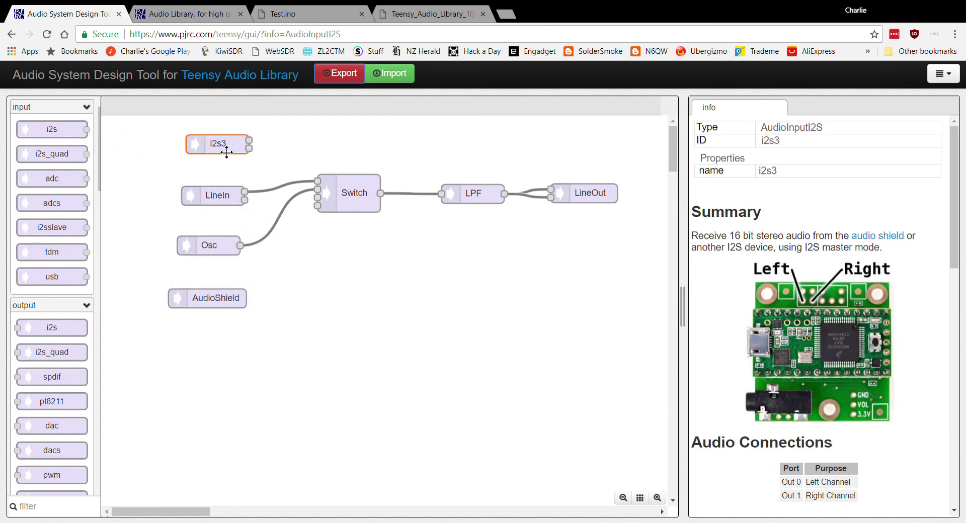
{"action": "double_click", "coordinate": [228, 150]}
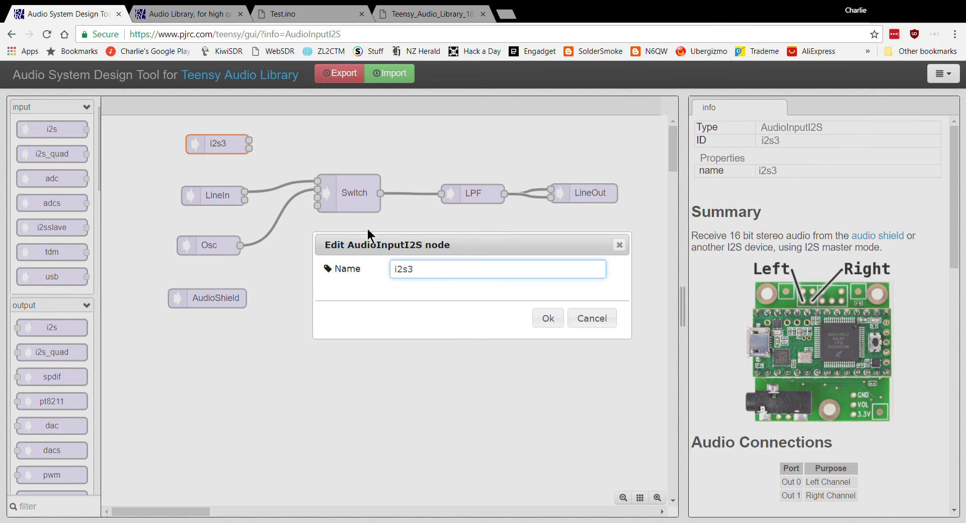
{"action": "left_click_drag", "start_coordinate": [431, 276], "coordinate": [386, 276]}
{"action": "type", "text": "Line In"}
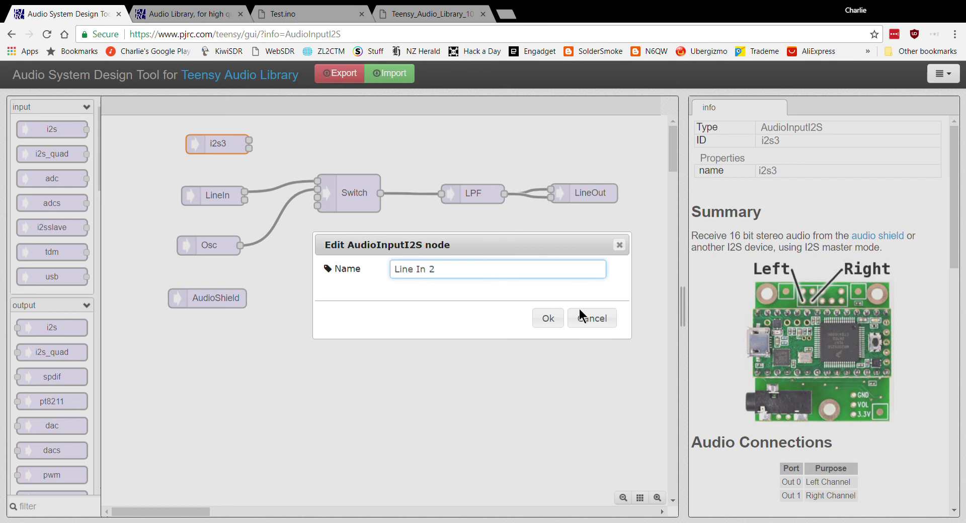
{"action": "left_click", "coordinate": [547, 319]}
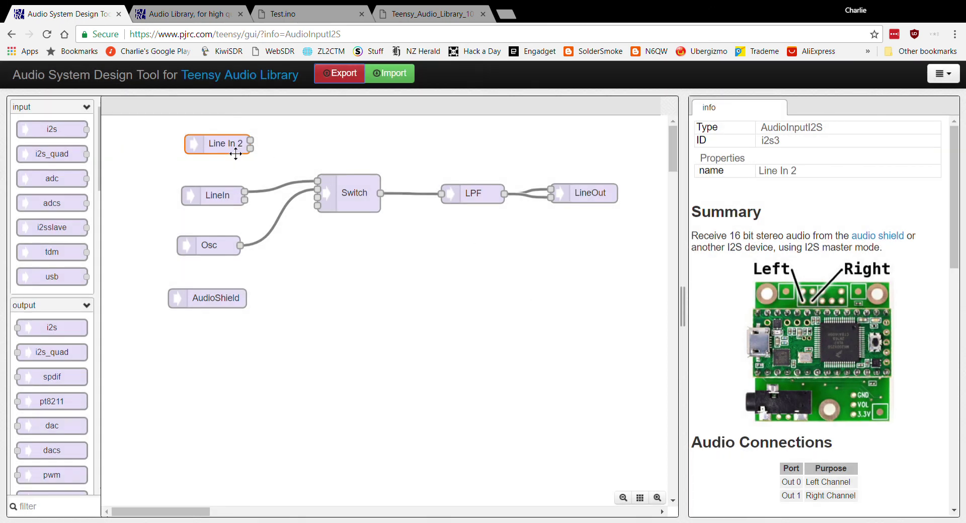
{"action": "key", "text": "Delete"}
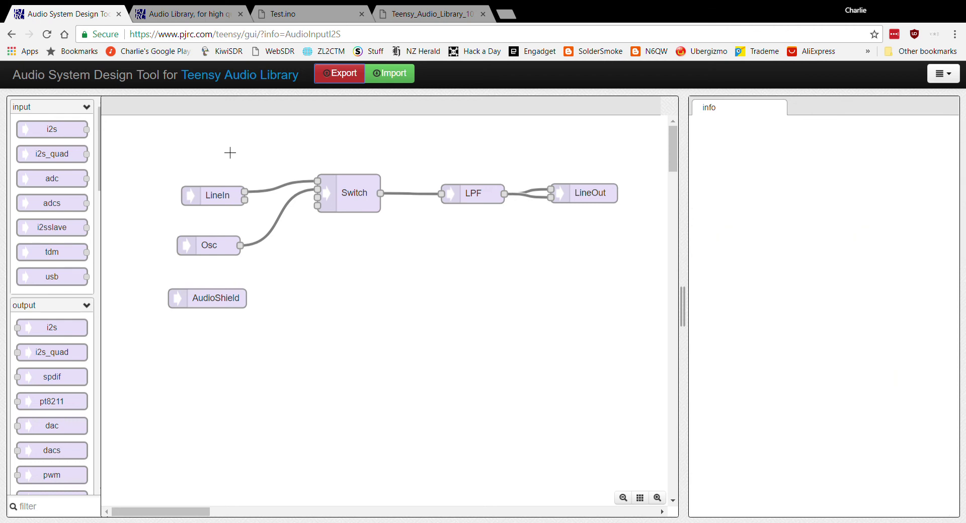
- Nudge LineIn slightly higher, then add and delete a temporary i2s output block
{"action": "left_click_drag", "start_coordinate": [215, 201], "coordinate": [214, 192]}
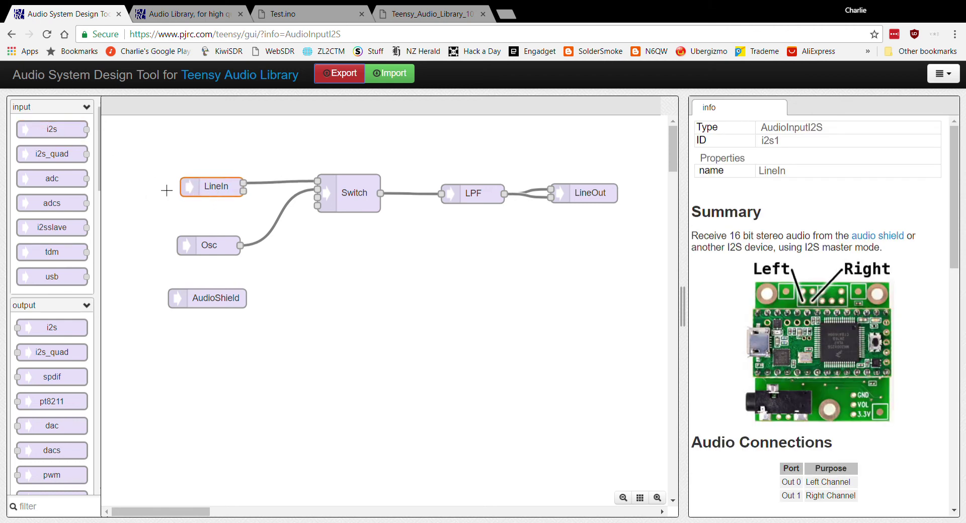
{"action": "left_click_drag", "start_coordinate": [50, 336], "coordinate": [571, 245]}
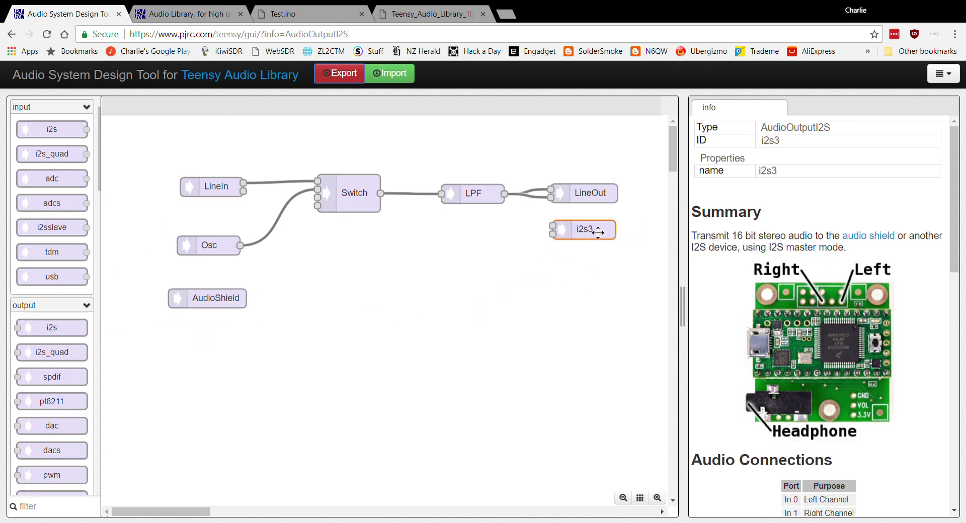
{"action": "key", "text": "Delete"}
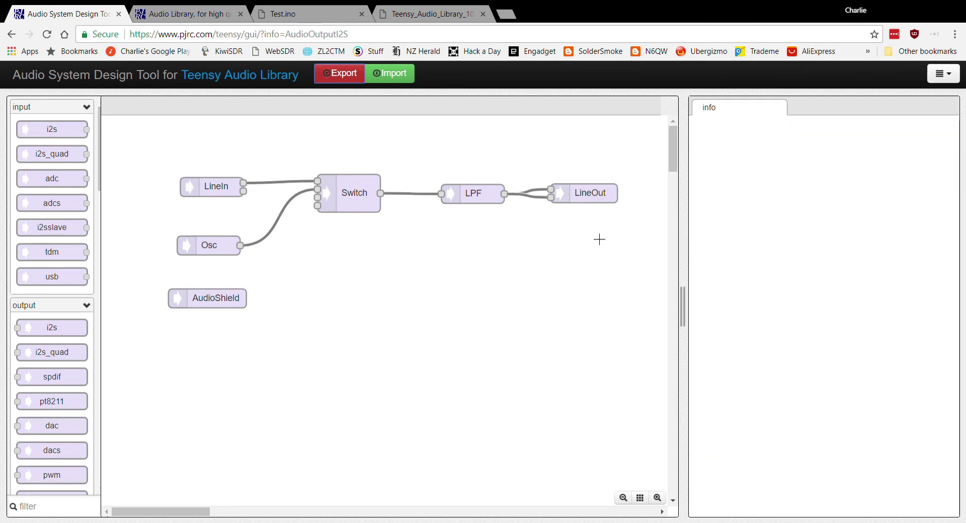
{"action": "scroll", "coordinate": [71, 297], "scroll_direction": "down", "scroll_amount": 6}
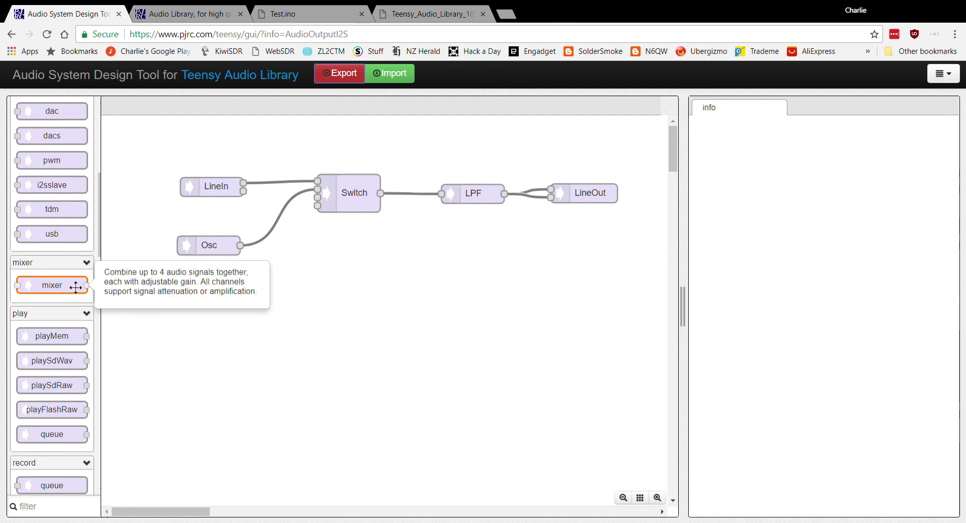
{"action": "left_click_drag", "start_coordinate": [56, 293], "coordinate": [355, 259]}
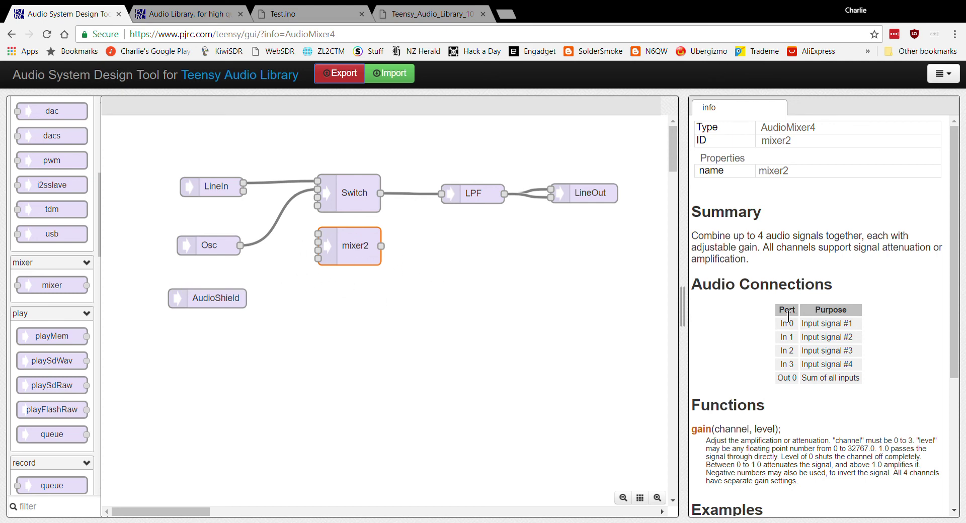
{"action": "left_click", "coordinate": [460, 198]}
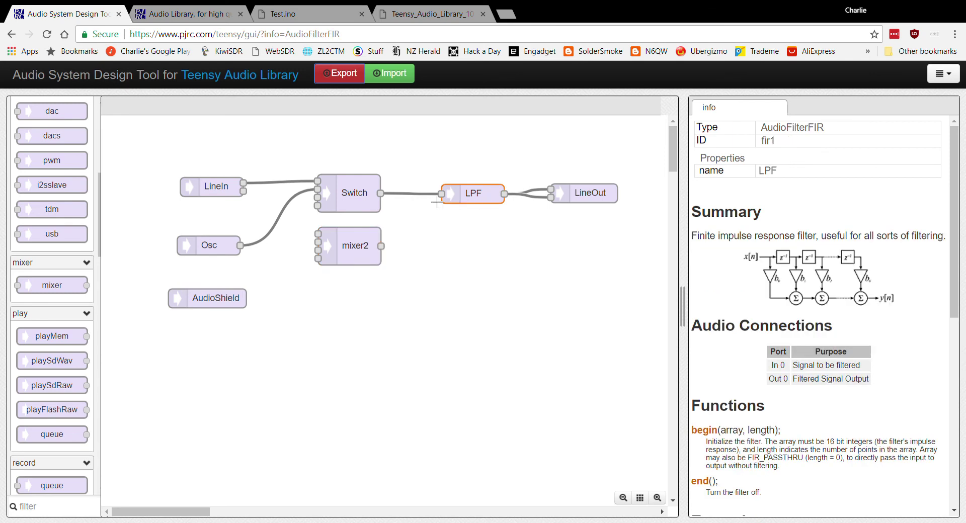
{"action": "left_click", "coordinate": [223, 196]}
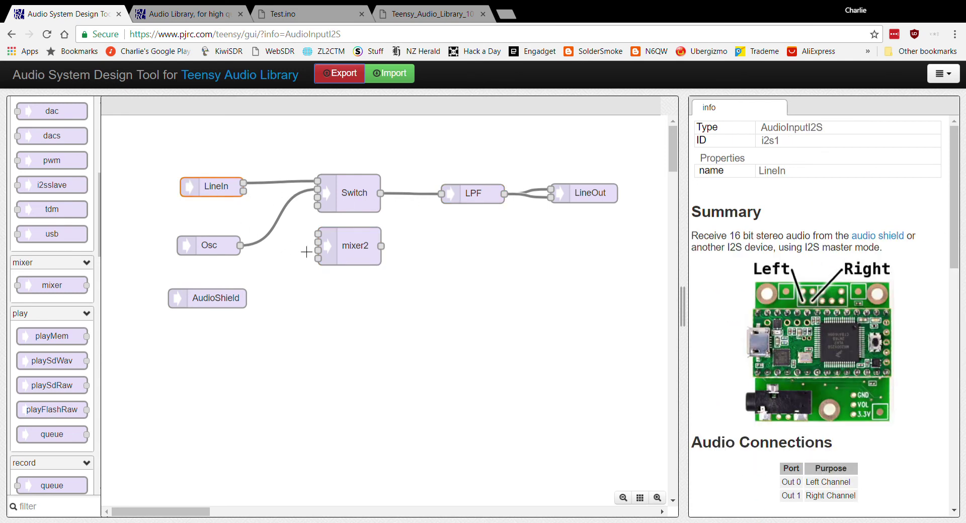
{"action": "left_click", "coordinate": [356, 250]}
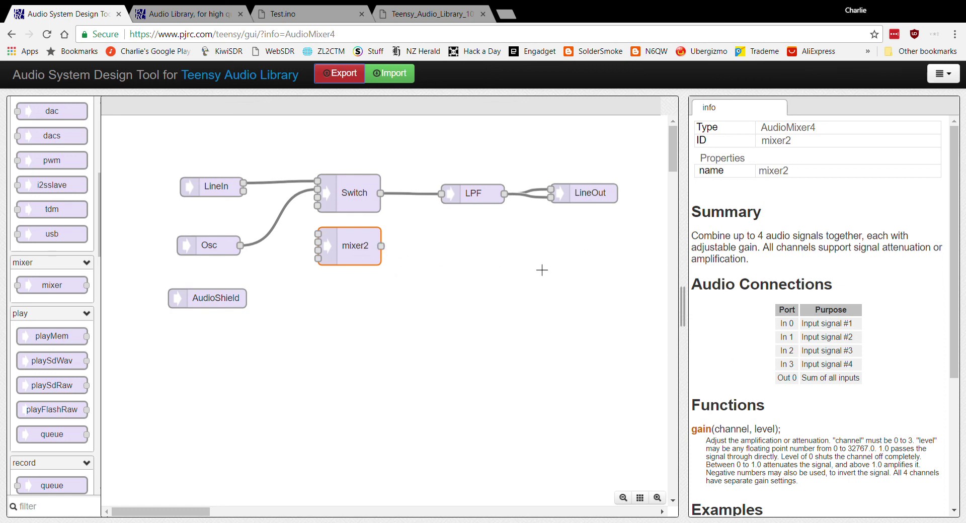
{"action": "scroll", "coordinate": [738, 303], "scroll_direction": "down", "scroll_amount": 2}
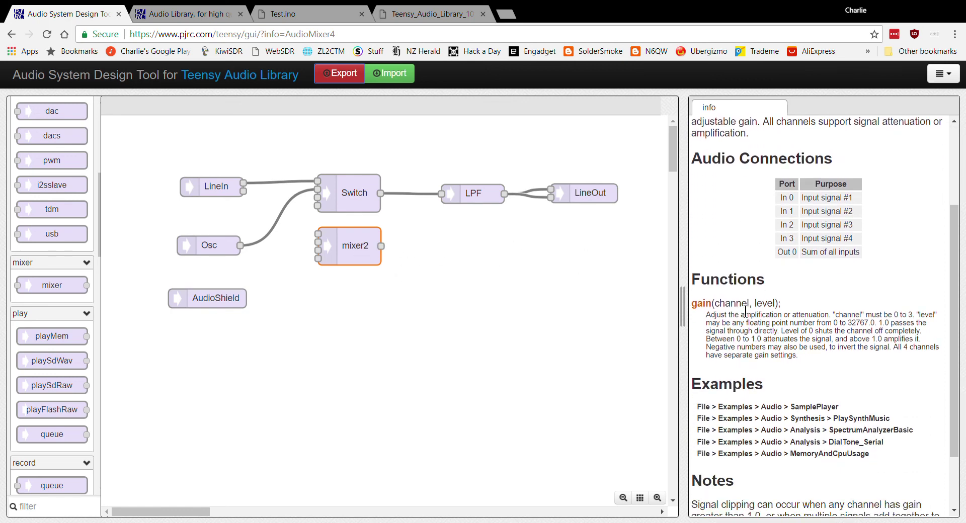
{"action": "scroll", "coordinate": [740, 294], "scroll_direction": "down", "scroll_amount": 1}
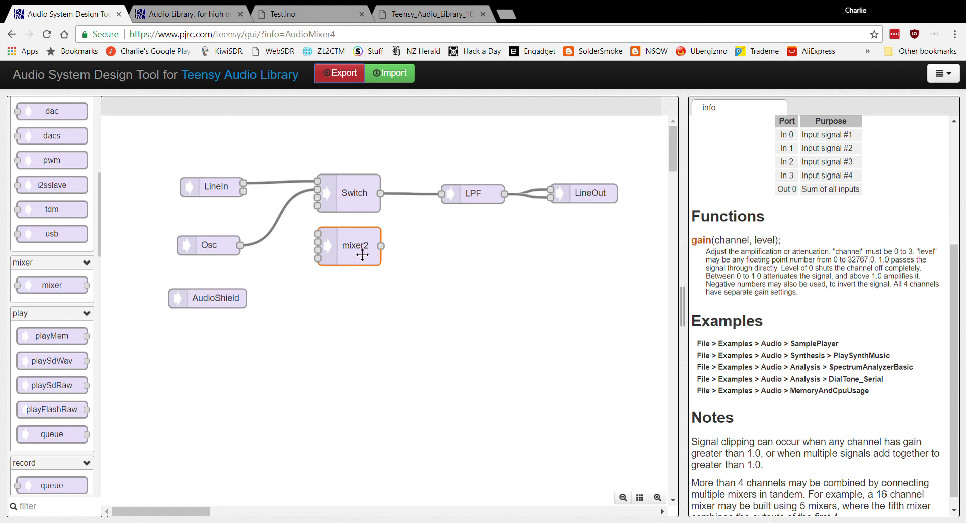
{"action": "key", "text": "Delete"}
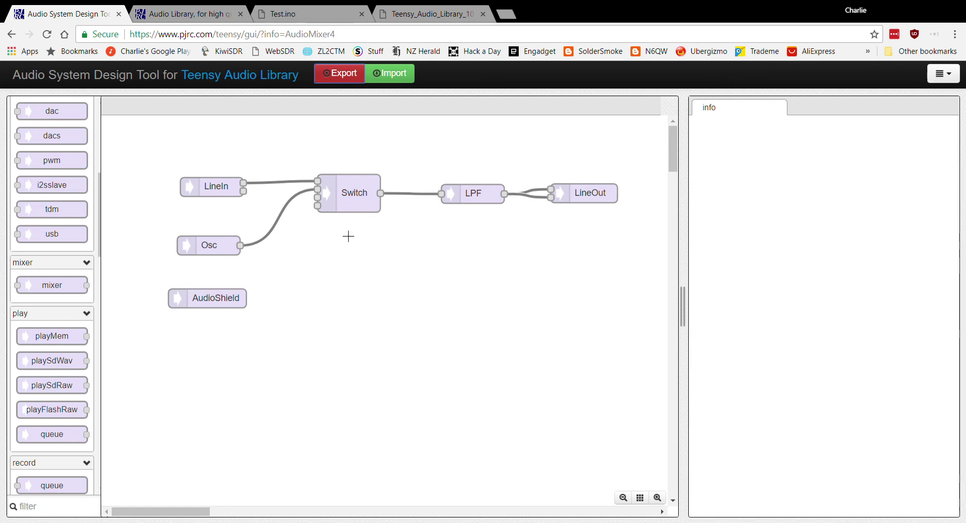
- Show the Switch node's mixer documentation, scrolled to the gain(channel, level) function and notes
{"action": "left_click", "coordinate": [349, 200]}
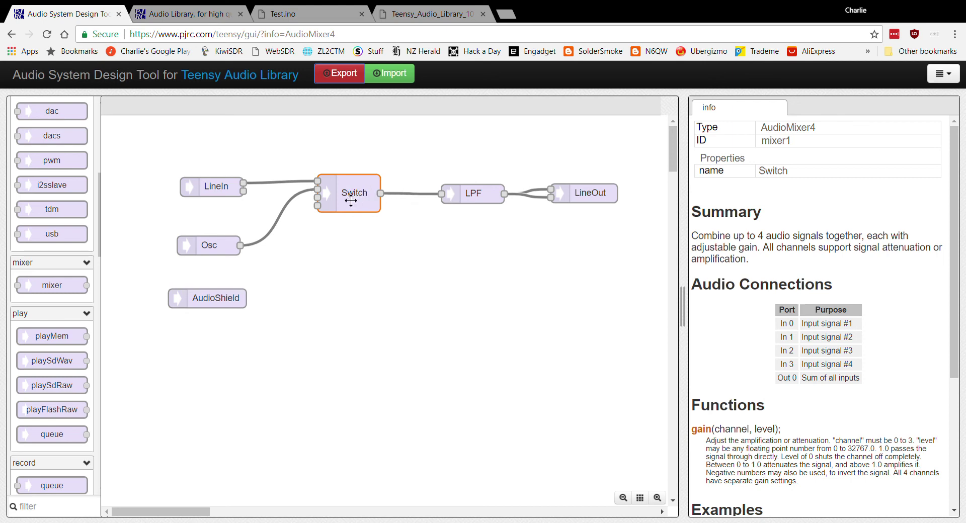
{"action": "scroll", "coordinate": [730, 321], "scroll_direction": "down", "scroll_amount": 4}
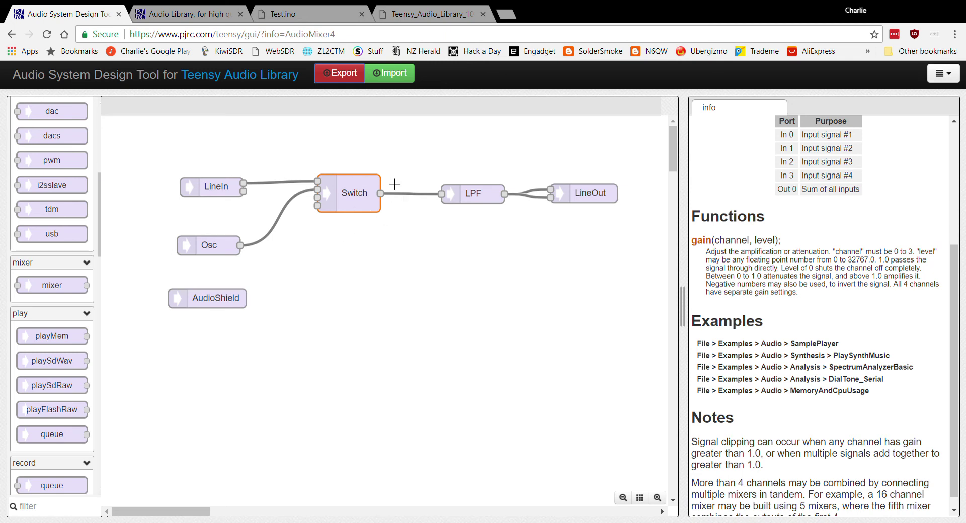
- Select the LPF node to show its AudioFilterFIR documentation
{"action": "left_click", "coordinate": [502, 201]}
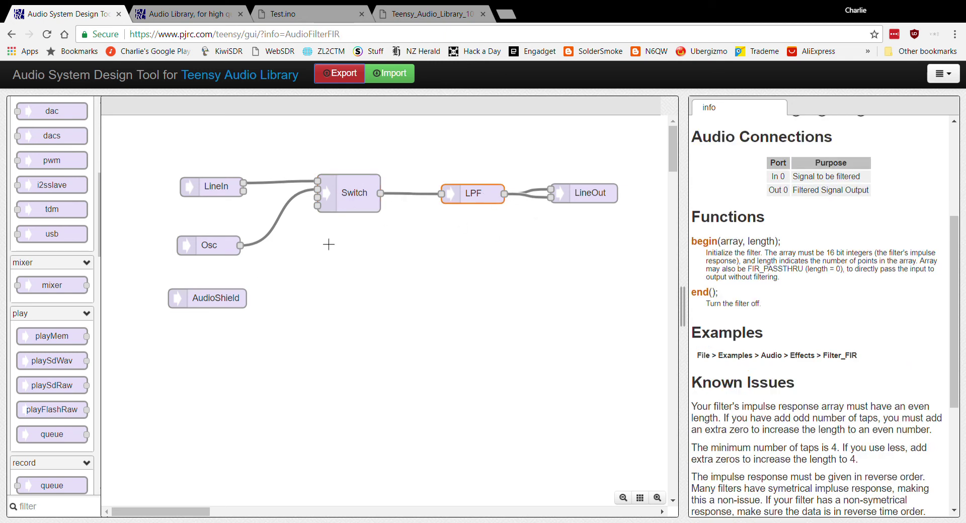
{"action": "scroll", "coordinate": [48, 362], "scroll_direction": "down", "scroll_amount": 6}
{"action": "scroll", "coordinate": [49, 327], "scroll_direction": "down", "scroll_amount": 6}
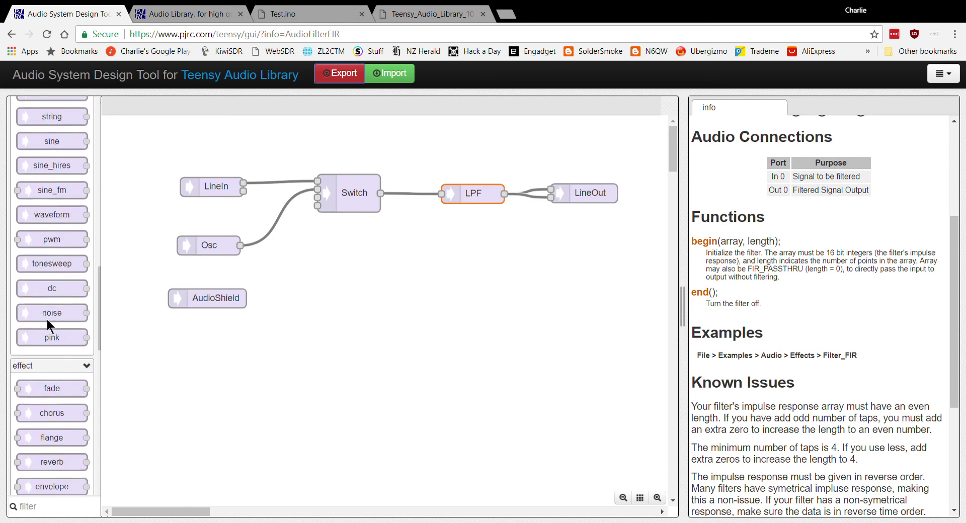
{"action": "scroll", "coordinate": [49, 316], "scroll_direction": "down", "scroll_amount": 5}
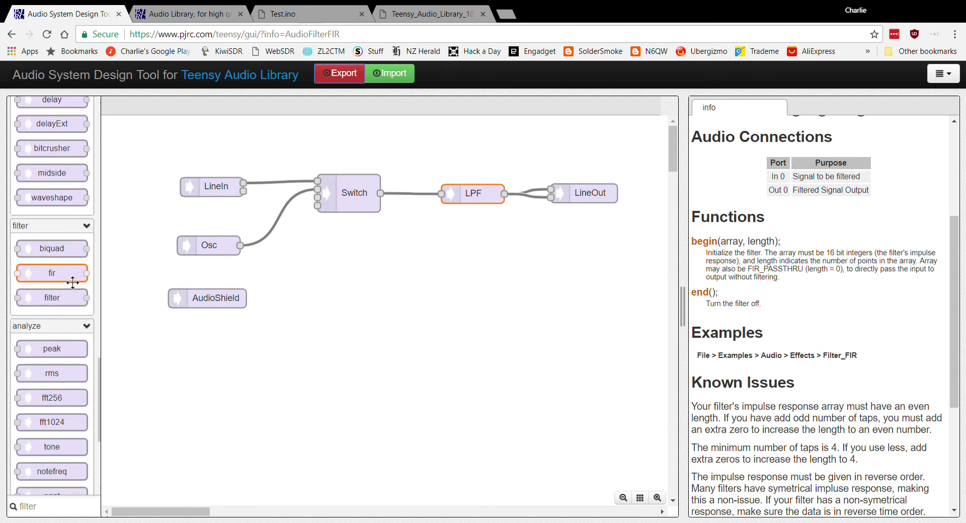
- Place temporary biquad1 and fir2 filter blocks on the canvas and delete each
{"action": "mouse_move", "coordinate": [65, 255]}
{"action": "left_click_drag", "start_coordinate": [57, 259], "coordinate": [396, 293]}
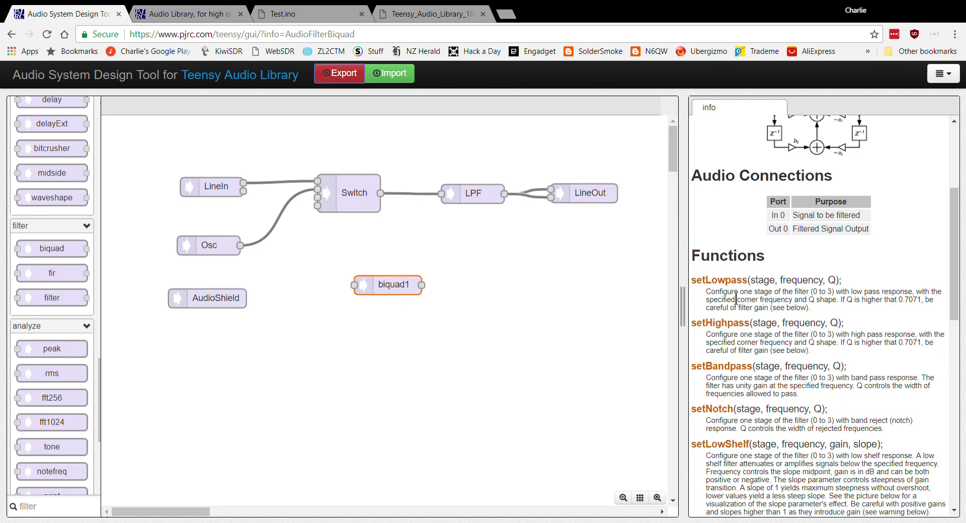
{"action": "scroll", "coordinate": [750, 327], "scroll_direction": "down", "scroll_amount": 5}
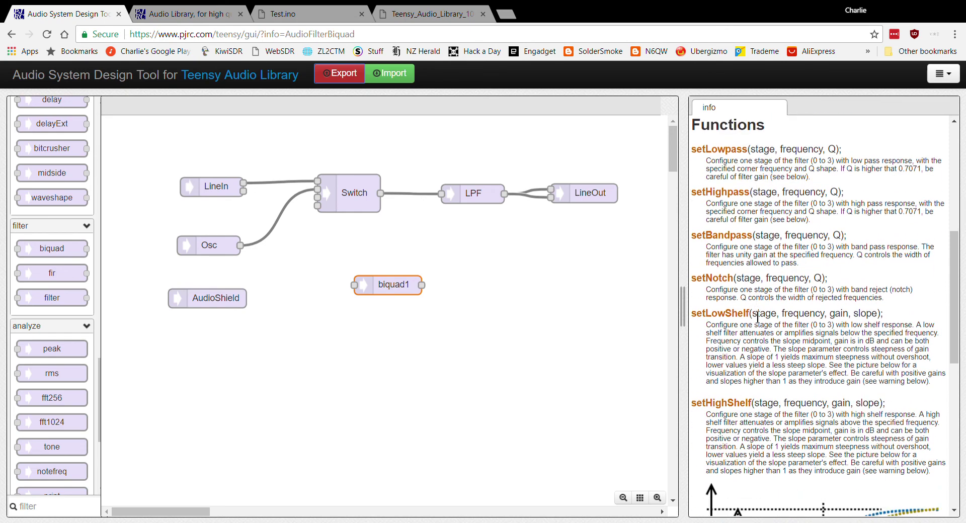
{"action": "scroll", "coordinate": [763, 320], "scroll_direction": "up", "scroll_amount": 1}
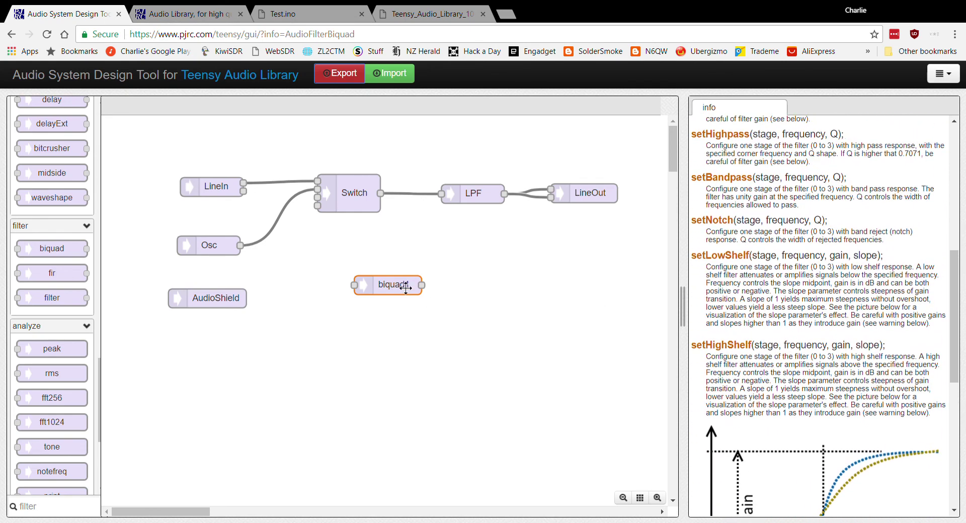
{"action": "key", "text": "Delete"}
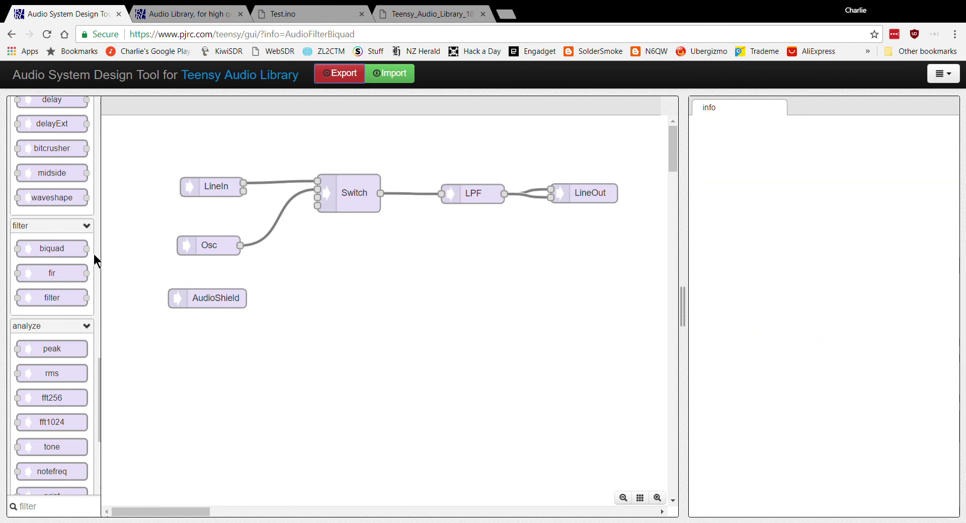
{"action": "left_click_drag", "start_coordinate": [54, 279], "coordinate": [483, 233]}
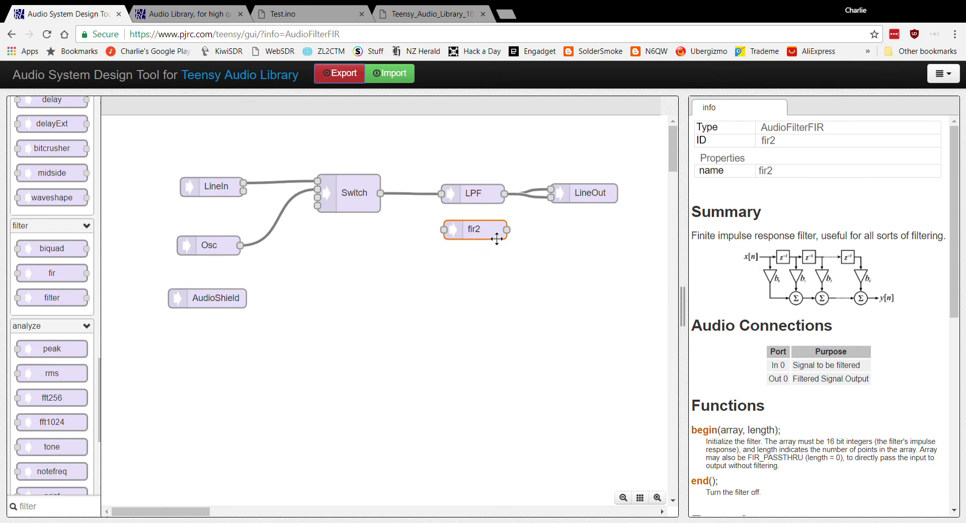
{"action": "key", "text": "Delete"}
- Read through the LPF filter's notes, then show LineIn's AudioInputI2S documentation
{"action": "left_click", "coordinate": [483, 199]}
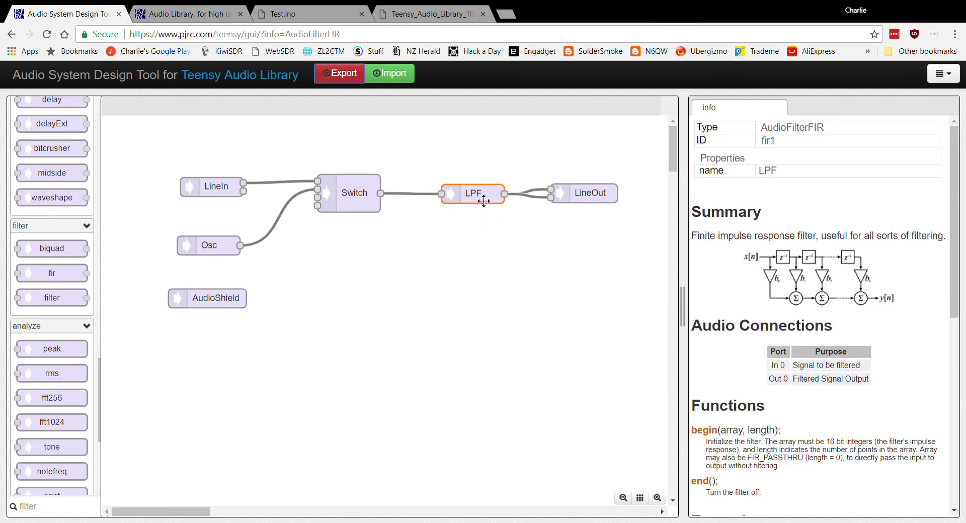
{"action": "scroll", "coordinate": [738, 366], "scroll_direction": "down", "scroll_amount": 4}
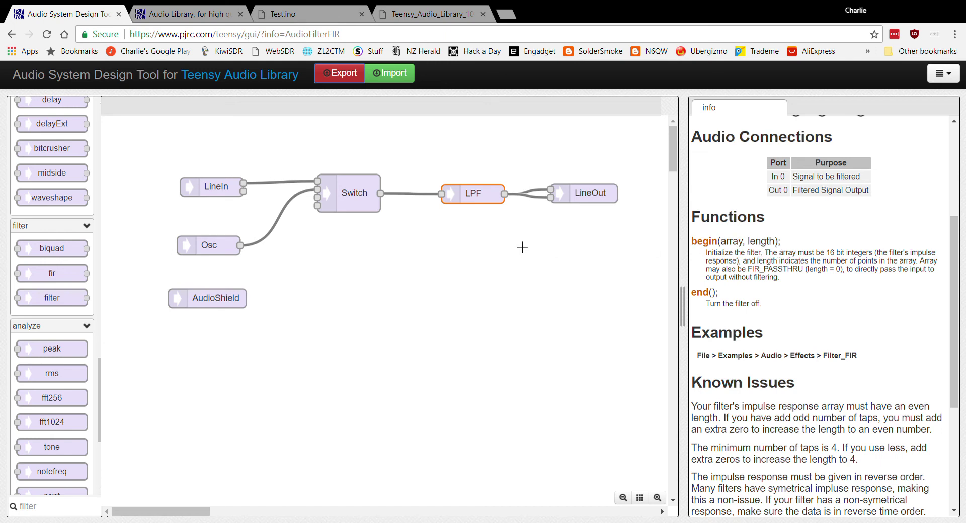
{"action": "left_click", "coordinate": [213, 193]}
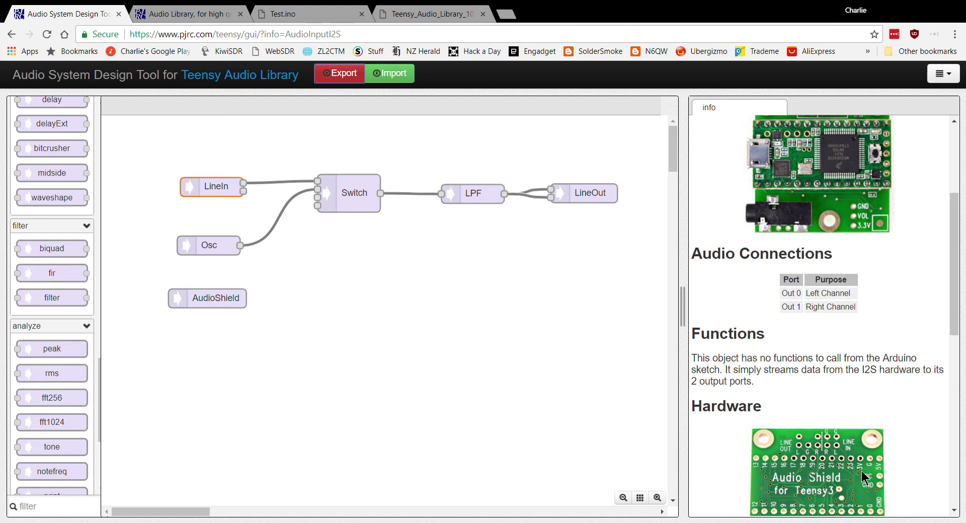
- Review the LineOut block's documentation
{"action": "left_click", "coordinate": [600, 200]}
{"action": "scroll", "coordinate": [601, 294], "scroll_direction": "down", "scroll_amount": 1}
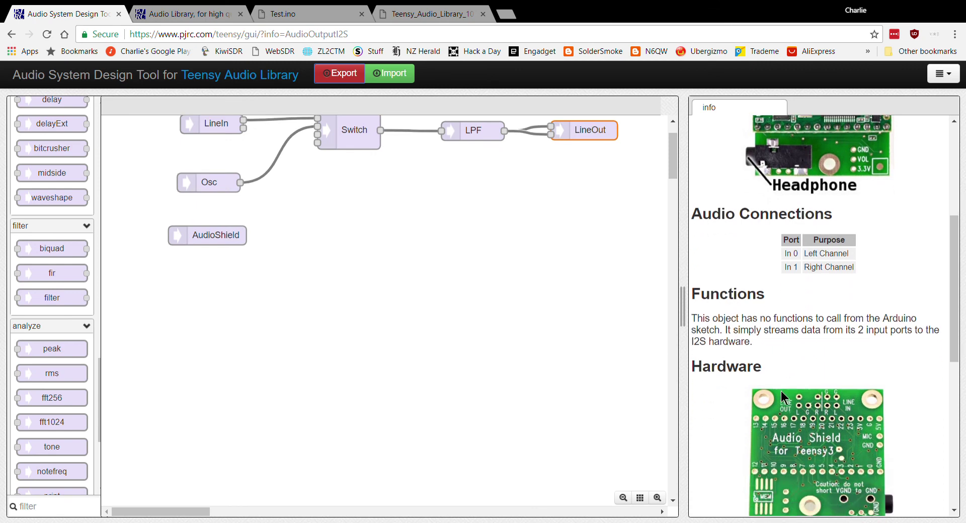
{"action": "scroll", "coordinate": [535, 311], "scroll_direction": "up", "scroll_amount": 1}
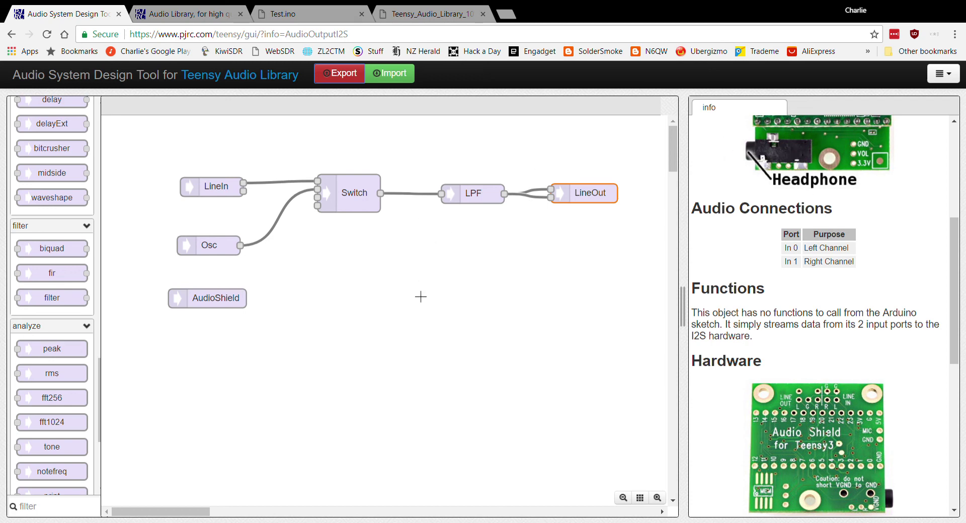
- Show and scroll through the Osc sine-wave oscillator's documentation
{"action": "left_click", "coordinate": [215, 254]}
{"action": "scroll", "coordinate": [79, 297], "scroll_direction": "down", "scroll_amount": 7}
{"action": "scroll", "coordinate": [79, 295], "scroll_direction": "up", "scroll_amount": 7}
{"action": "scroll", "coordinate": [80, 288], "scroll_direction": "up", "scroll_amount": 3}
{"action": "left_click_drag", "start_coordinate": [70, 199], "coordinate": [344, 309]}
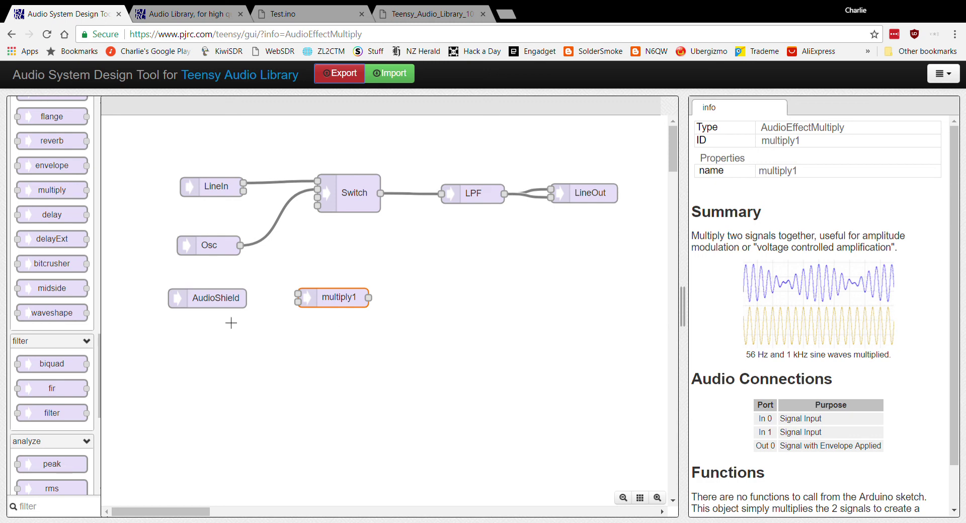
{"action": "left_click_drag", "start_coordinate": [241, 245], "coordinate": [303, 312]}
{"action": "left_click_drag", "start_coordinate": [243, 191], "coordinate": [310, 305]}
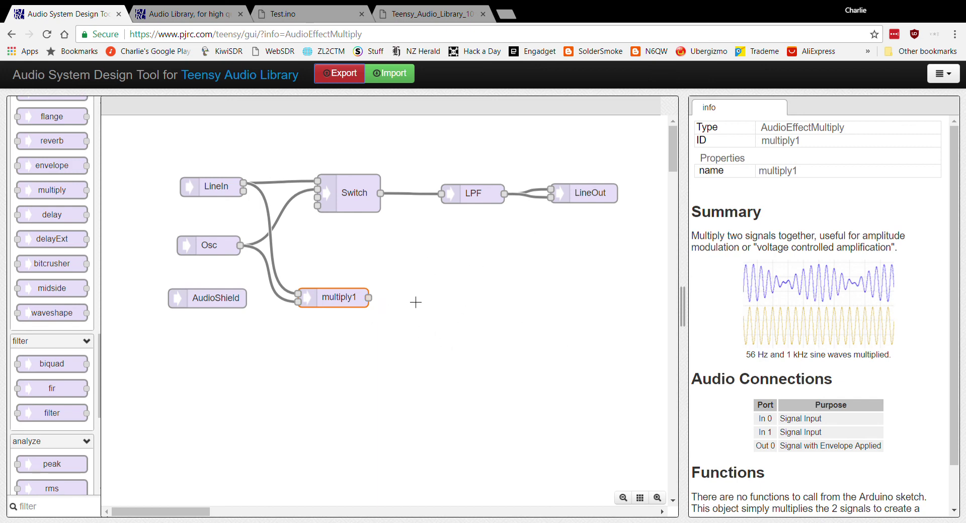
{"action": "left_click", "coordinate": [271, 210]}
{"action": "key", "text": "Delete"}
{"action": "left_click", "coordinate": [267, 259]}
{"action": "key", "text": "Delete"}
{"action": "key", "text": "Delete"}
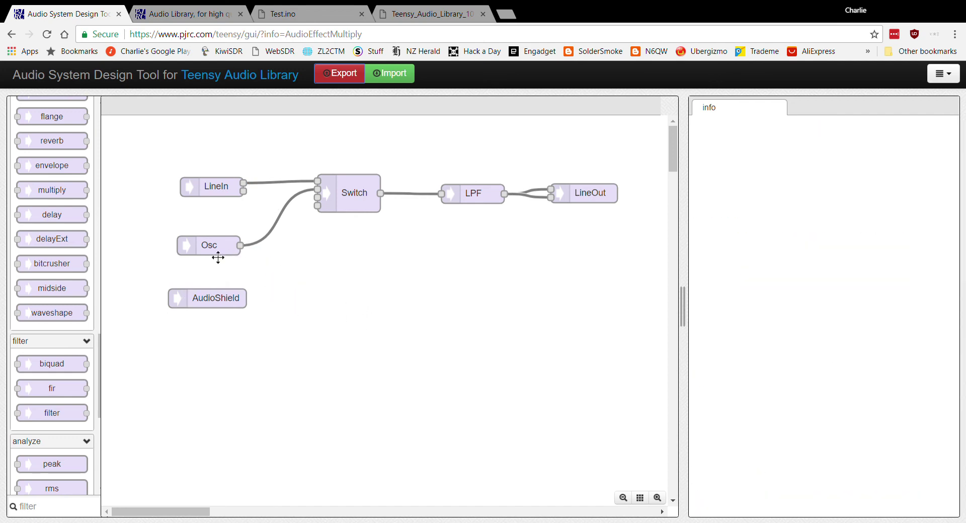
- Review the AudioShield block's details and nudge it slightly right and down
{"action": "left_click", "coordinate": [216, 306]}
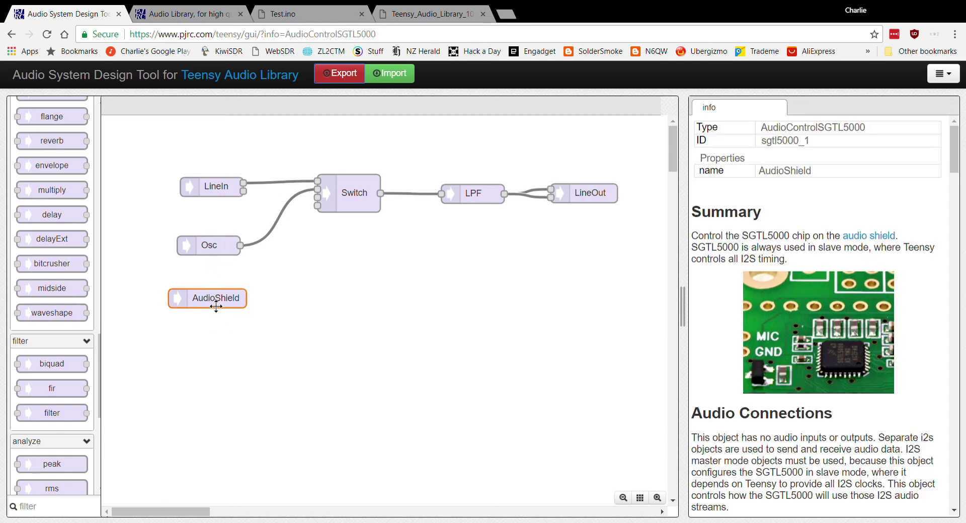
{"action": "scroll", "coordinate": [810, 342], "scroll_direction": "down", "scroll_amount": 6}
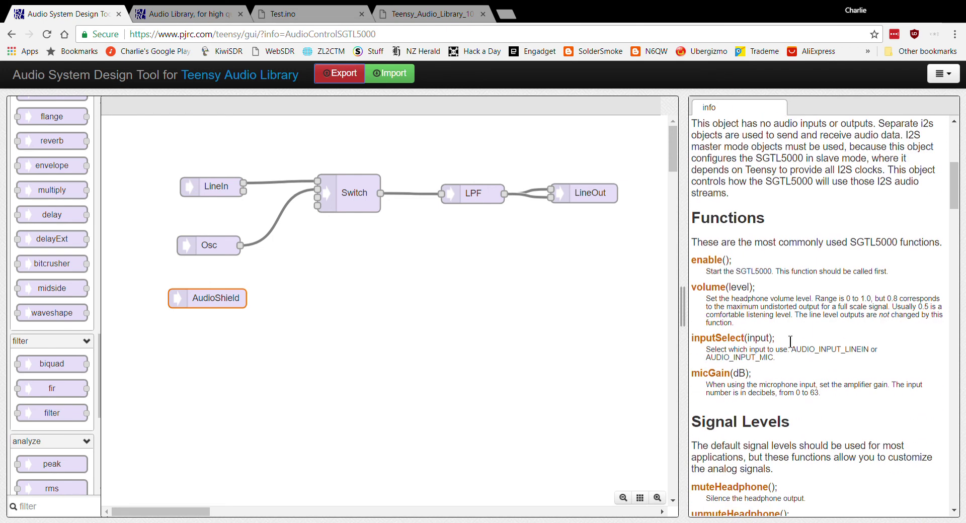
{"action": "scroll", "coordinate": [786, 333], "scroll_direction": "down", "scroll_amount": 1}
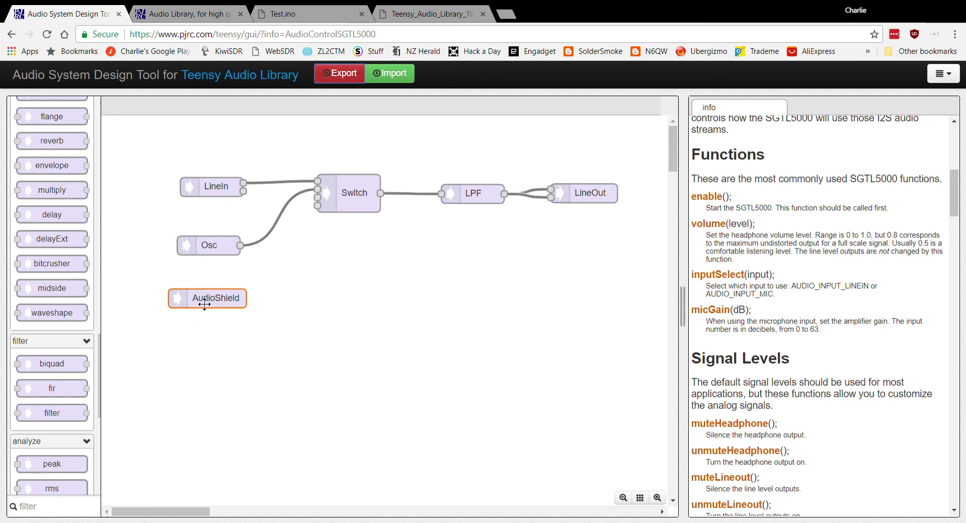
{"action": "left_click_drag", "start_coordinate": [208, 304], "coordinate": [219, 308]}
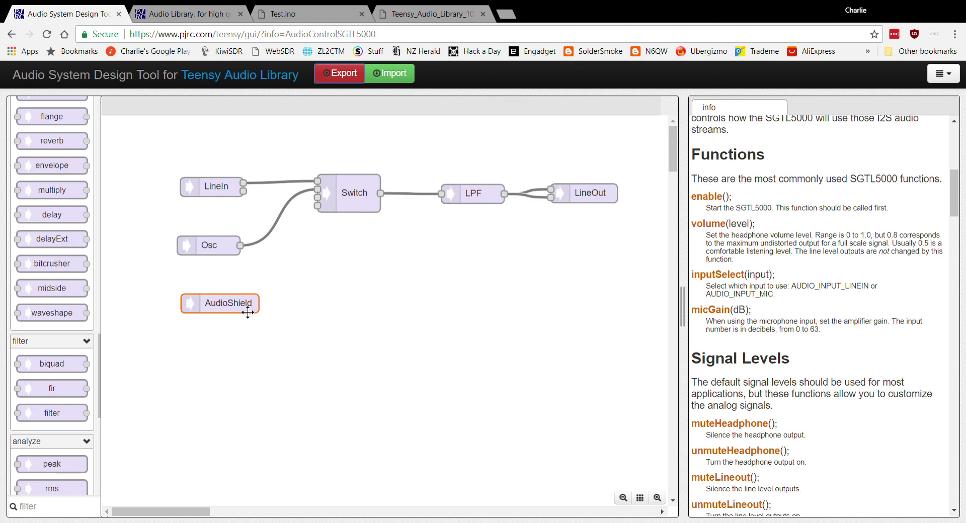
- Add a temporary sgtl5000_2 control block below AudioShield, then delete it
{"action": "scroll", "coordinate": [36, 306], "scroll_direction": "down", "scroll_amount": 6}
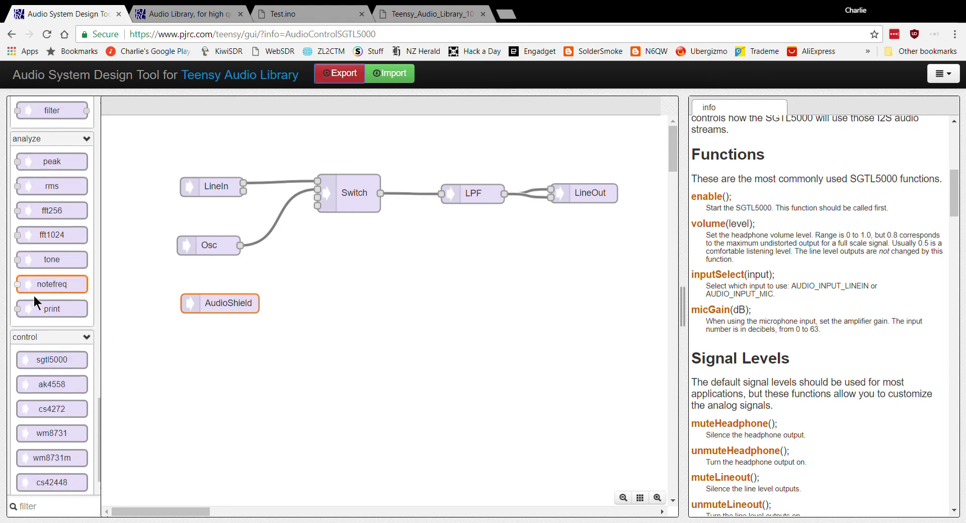
{"action": "left_click_drag", "start_coordinate": [66, 355], "coordinate": [259, 367]}
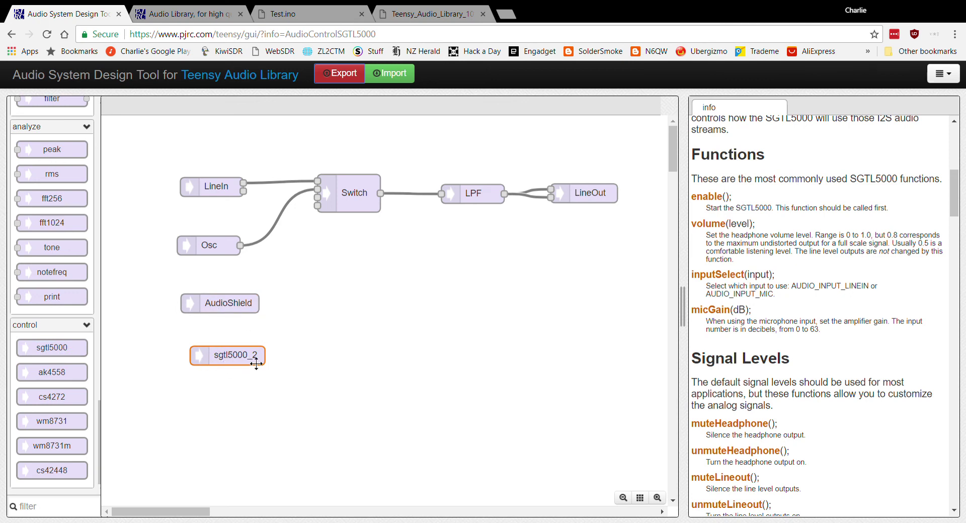
{"action": "key", "text": "Delete"}
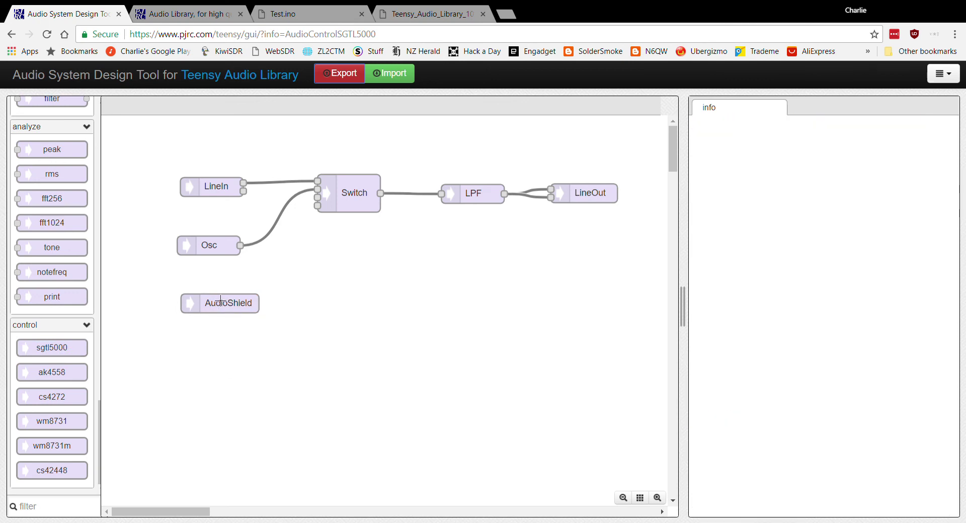
{"action": "double_click", "coordinate": [215, 304]}
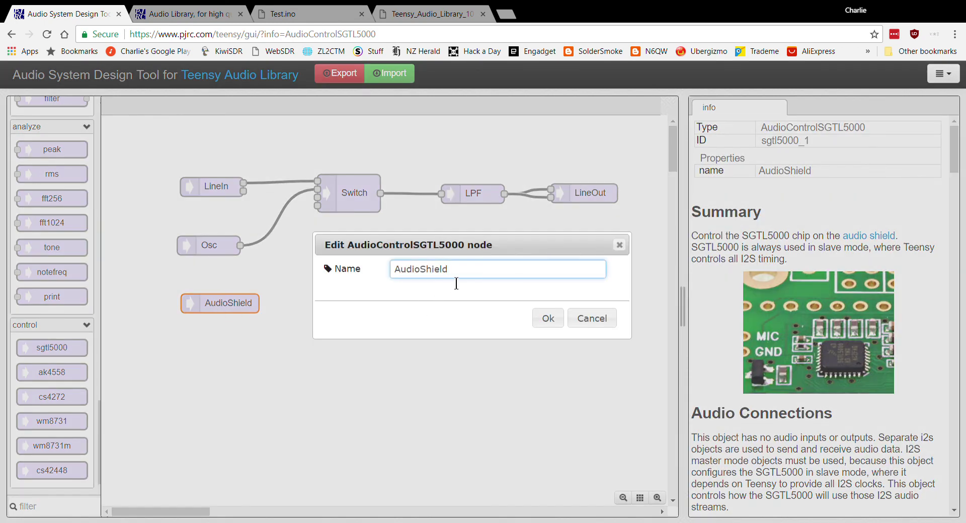
{"action": "left_click", "coordinate": [589, 318]}
{"action": "left_click", "coordinate": [334, 353]}
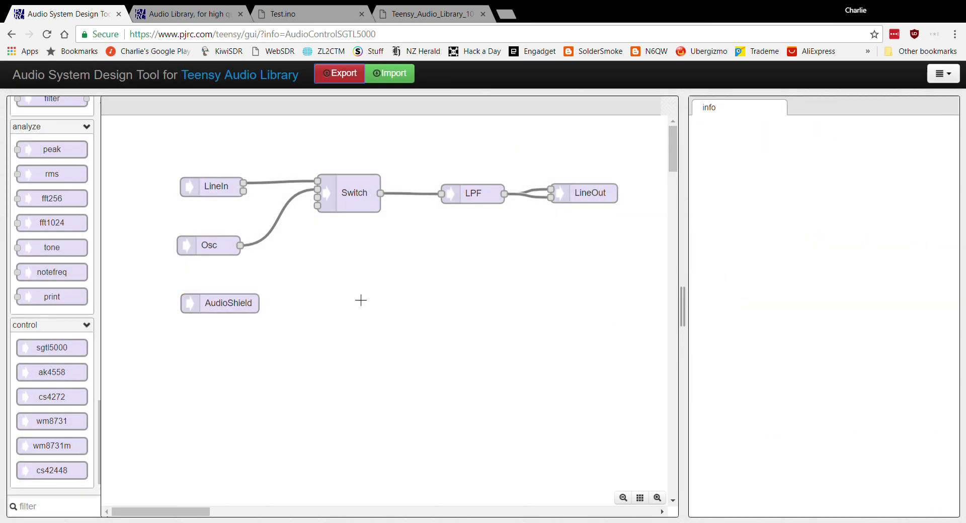
{"action": "left_click", "coordinate": [213, 306]}
{"action": "left_click", "coordinate": [384, 371]}
{"action": "left_click", "coordinate": [346, 75]}
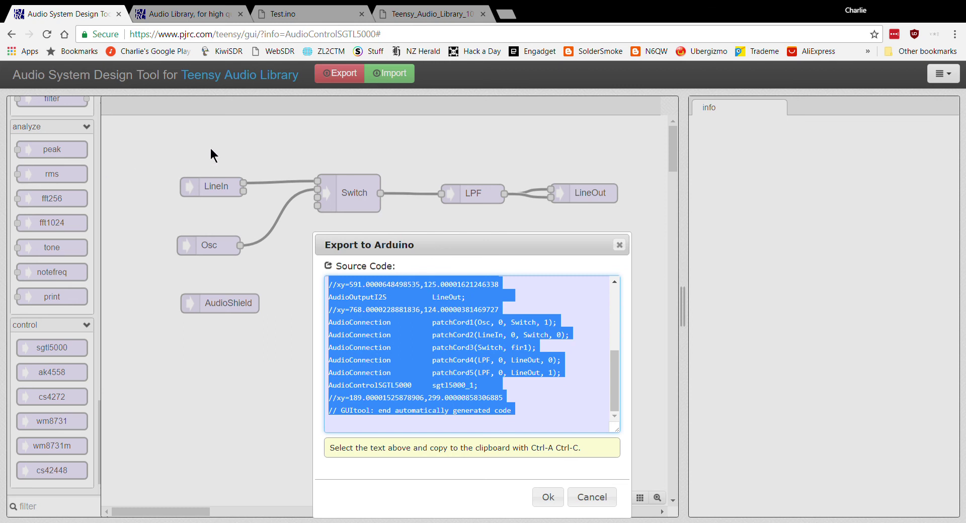
{"action": "left_click", "coordinate": [623, 247]}
{"action": "left_click", "coordinate": [316, 11]}
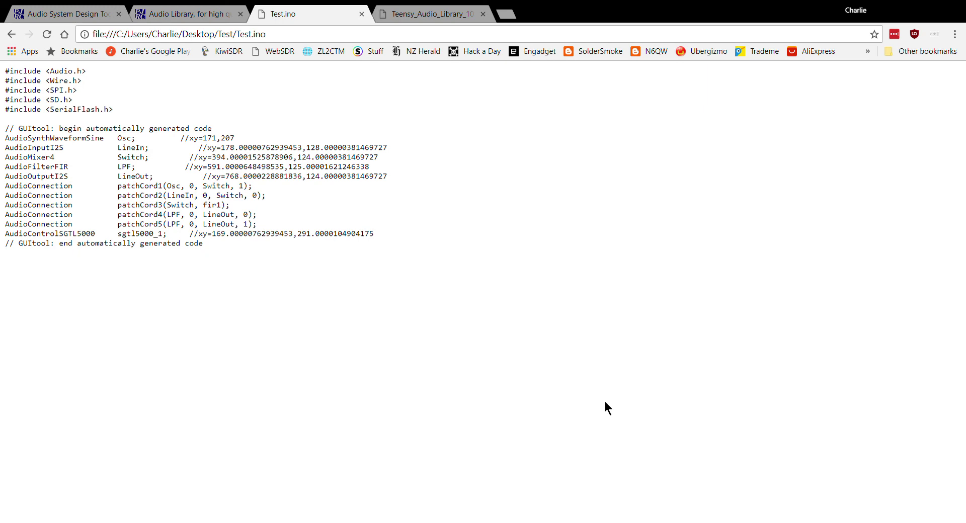
{"action": "left_click", "coordinate": [80, 11]}
{"action": "left_click", "coordinate": [338, 76]}
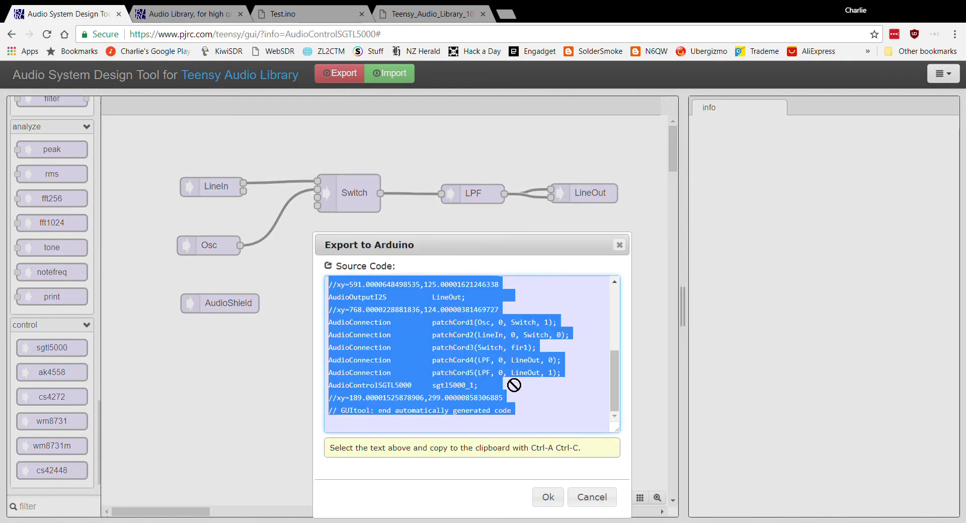
{"action": "left_click", "coordinate": [619, 245]}
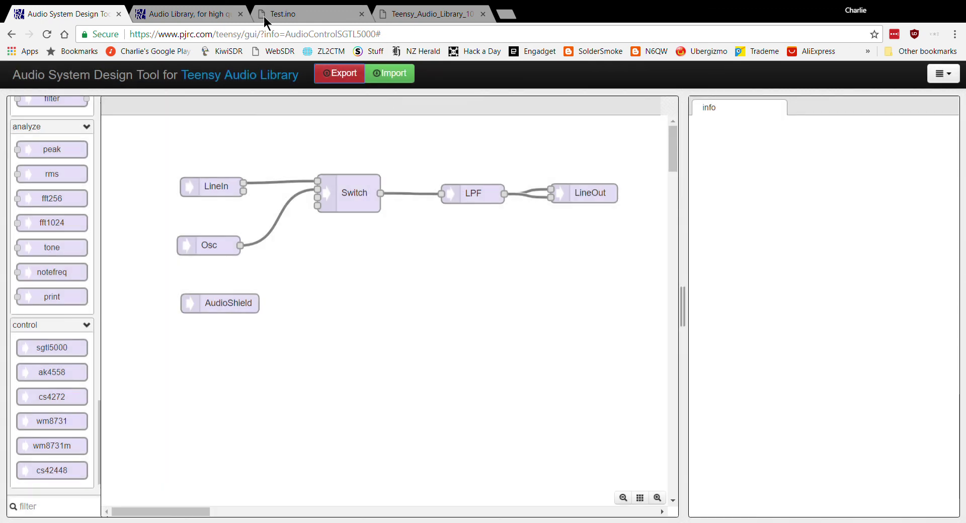
- Compare the design tool diagram with the Test.ino code by switching between tabs
{"action": "left_click", "coordinate": [298, 14]}
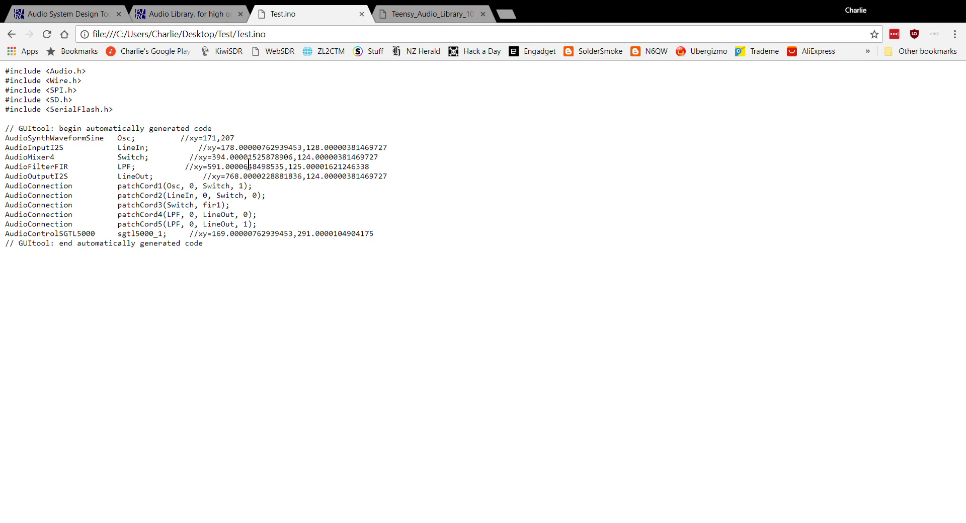
{"action": "left_click", "coordinate": [70, 14]}
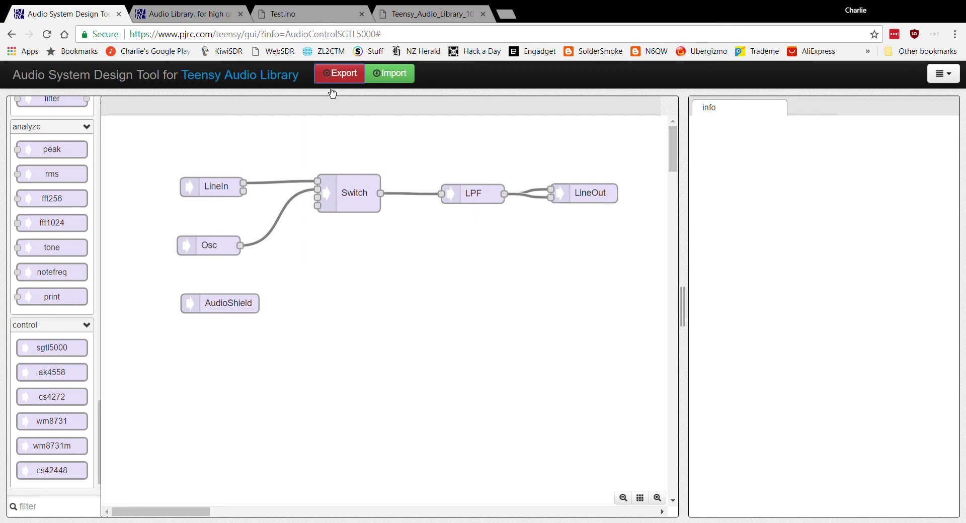
{"action": "left_click", "coordinate": [297, 15]}
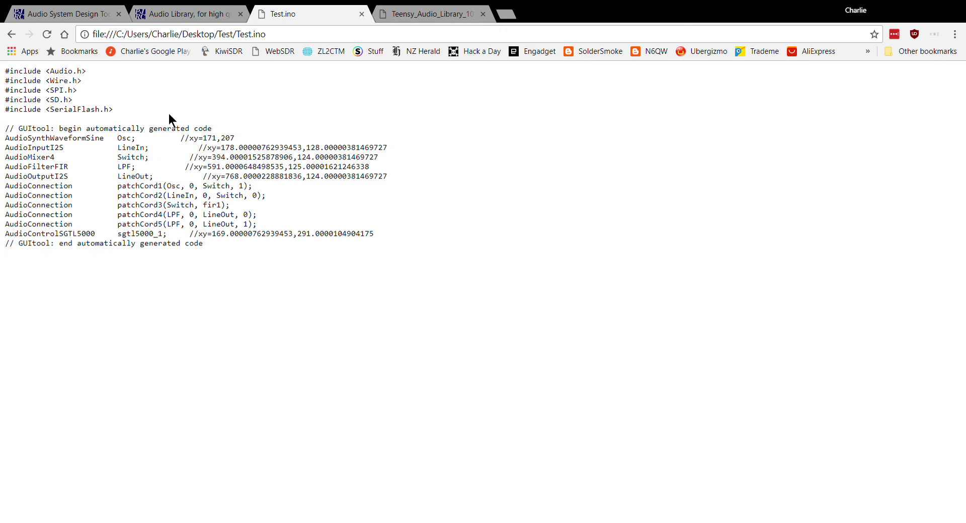
{"action": "left_click", "coordinate": [74, 13]}
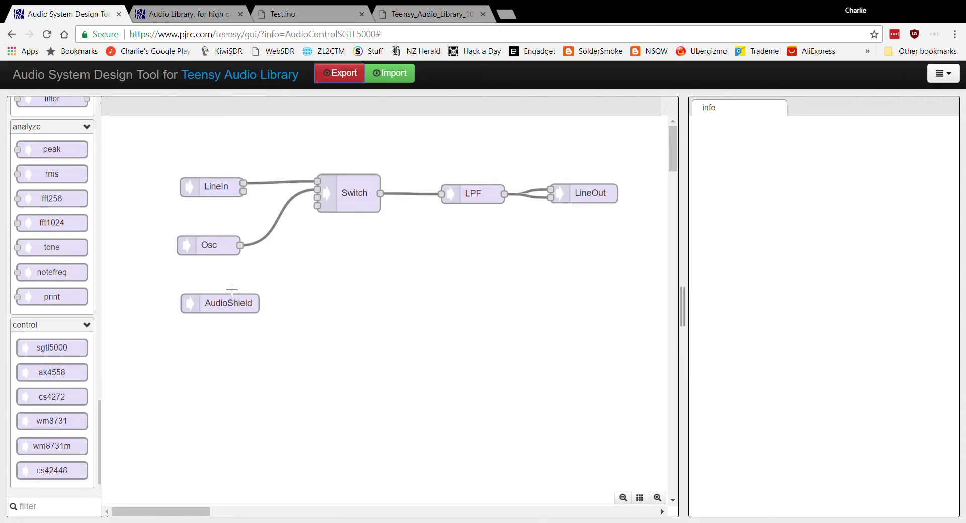
{"action": "left_click", "coordinate": [285, 13]}
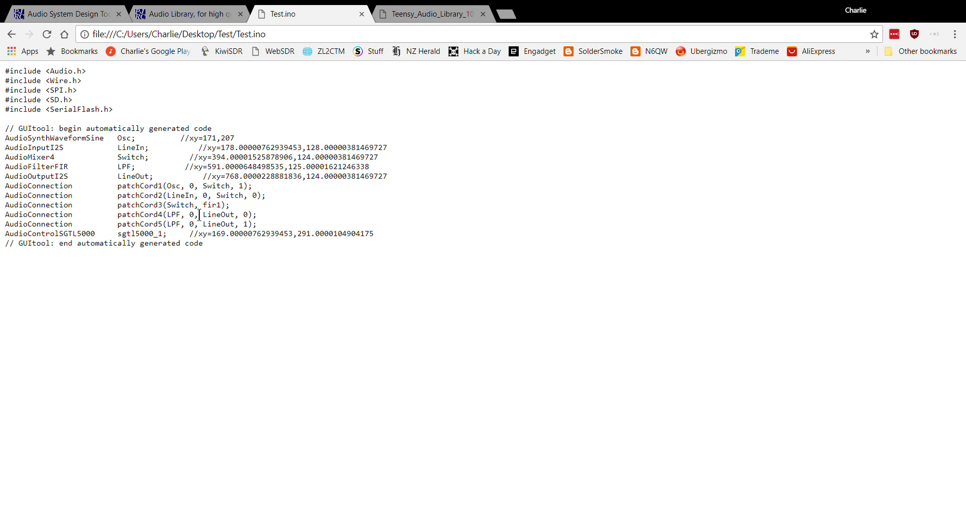
- Highlight fir1 in Test.ino's patchCord3 line and check it against the diagram
{"action": "double_click", "coordinate": [217, 205]}
{"action": "left_click", "coordinate": [95, 13]}
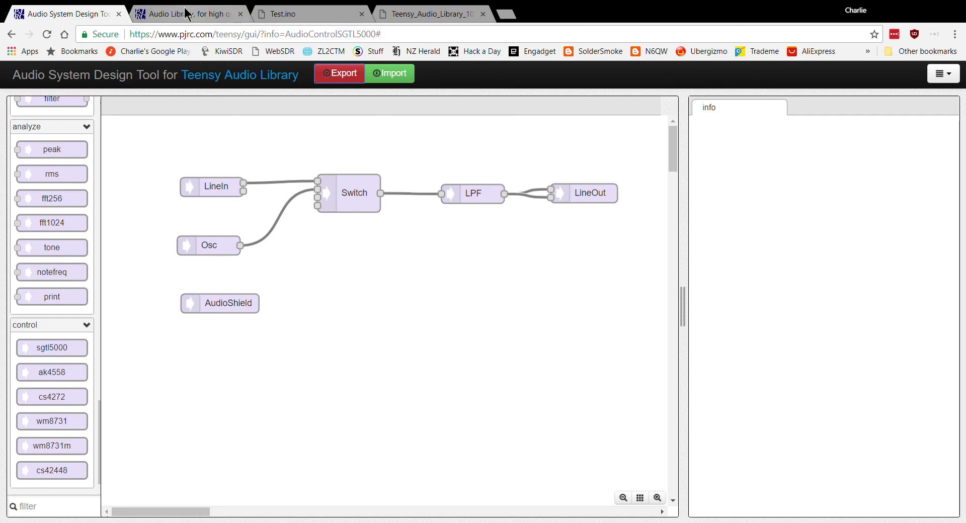
{"action": "left_click", "coordinate": [294, 14]}
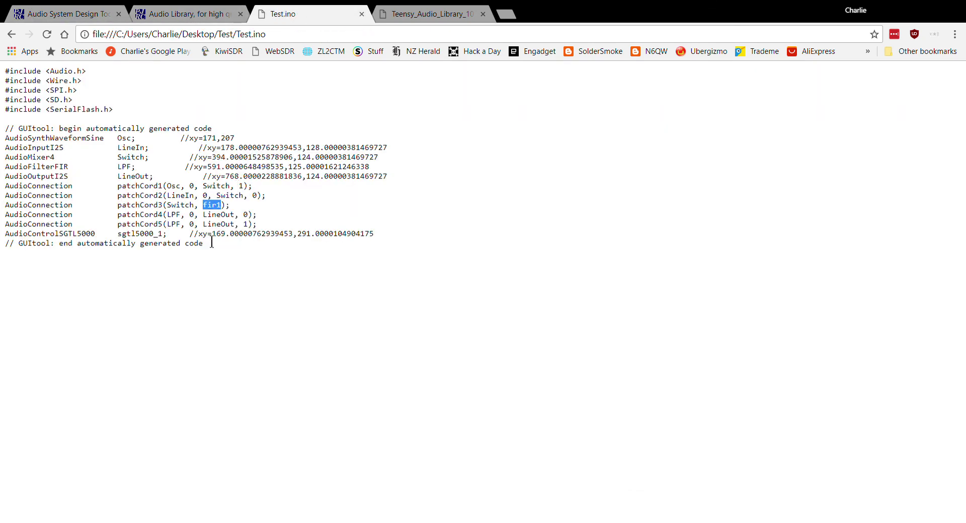